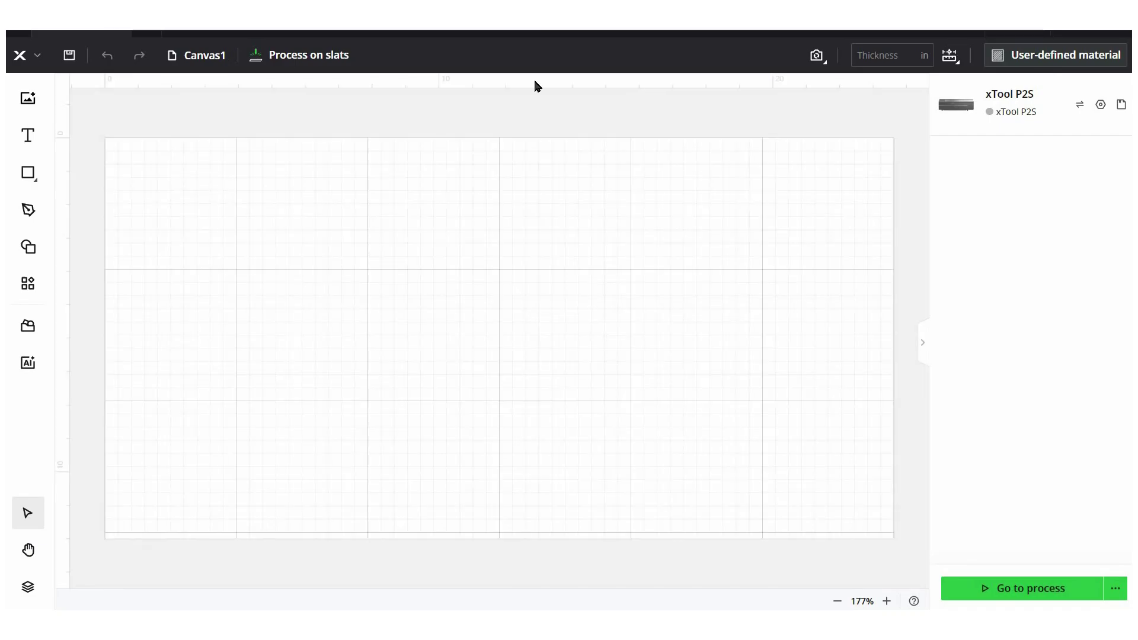
Step: Check the software version on the About page of the program settings
click(39, 71)
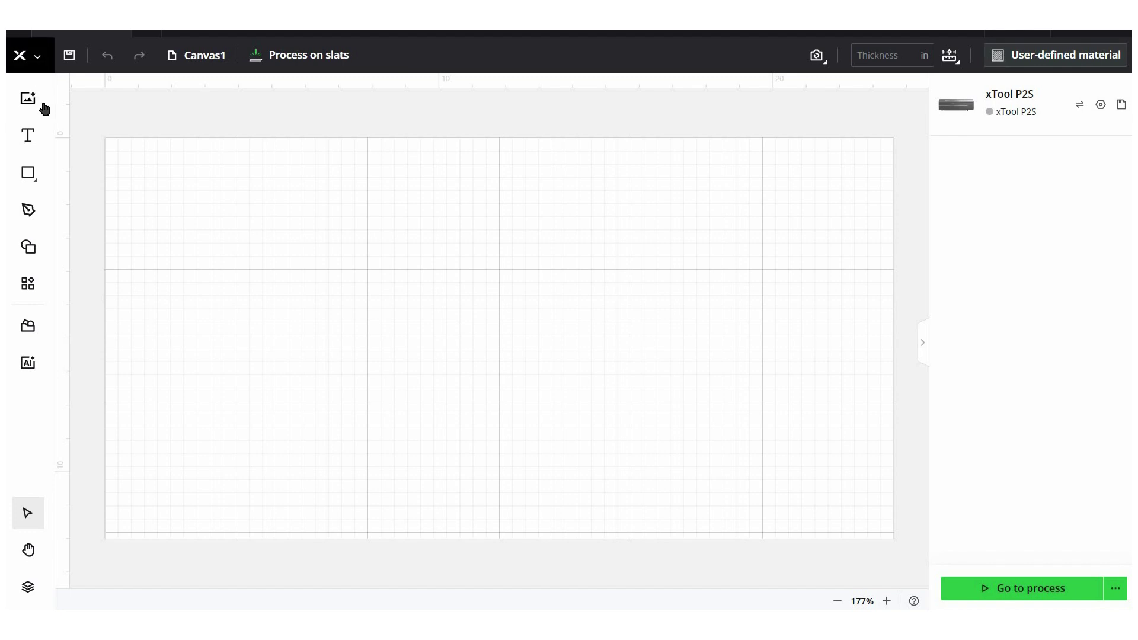
click(66, 169)
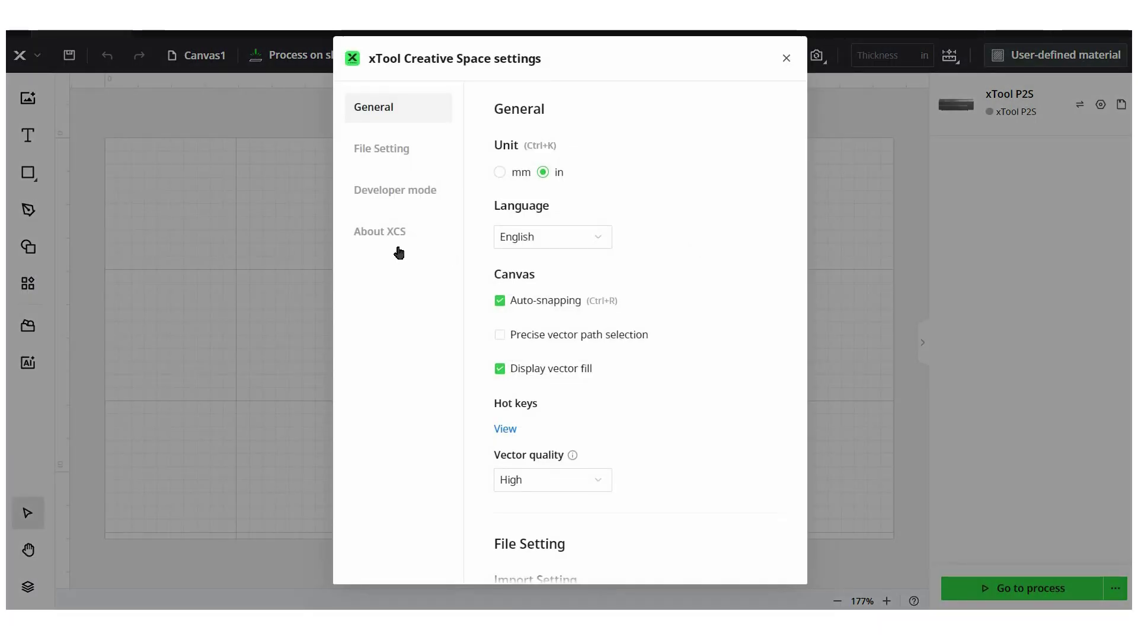
click(392, 244)
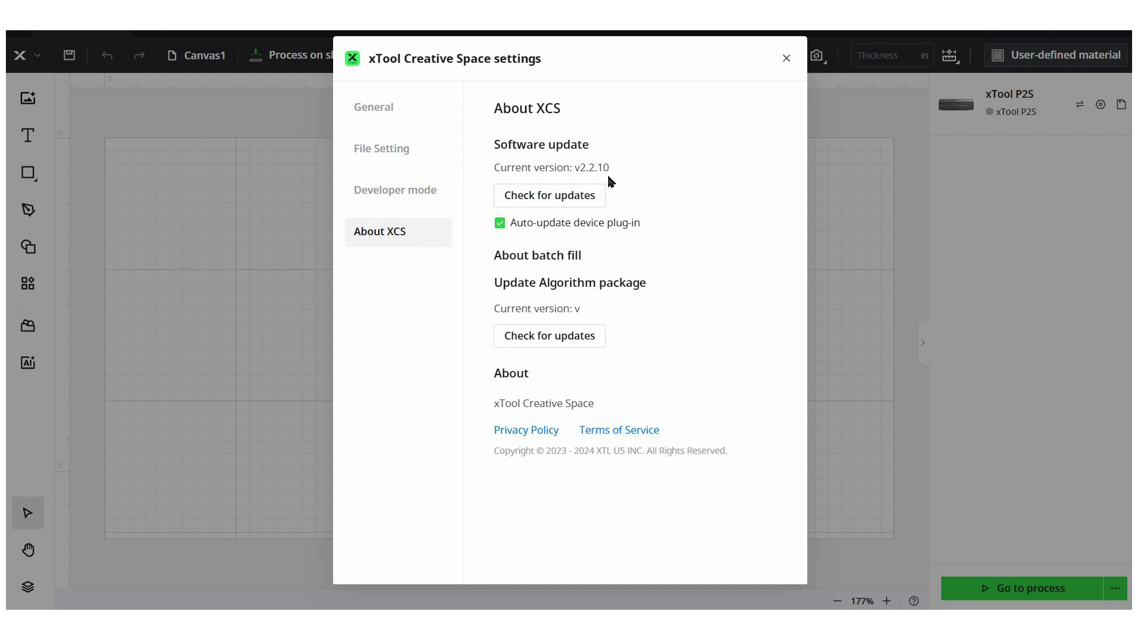
click(786, 57)
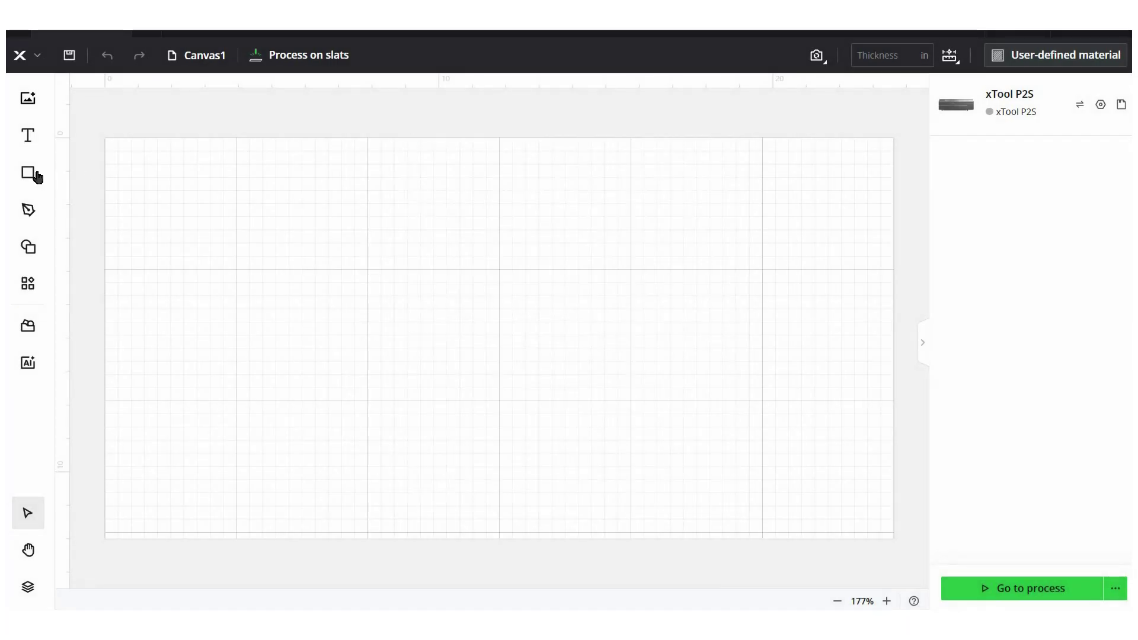
Step: Draw a small square near the top-left of the canvas with the Rectangle tool
mouse_move(33, 174)
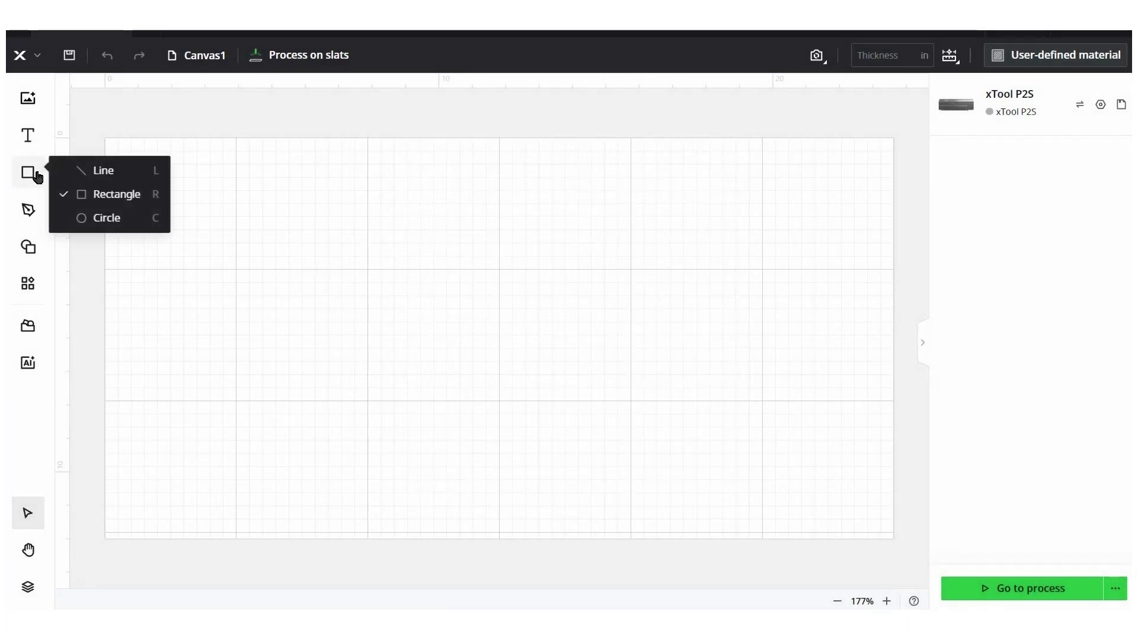
click(92, 197)
drag(274, 164, 294, 183)
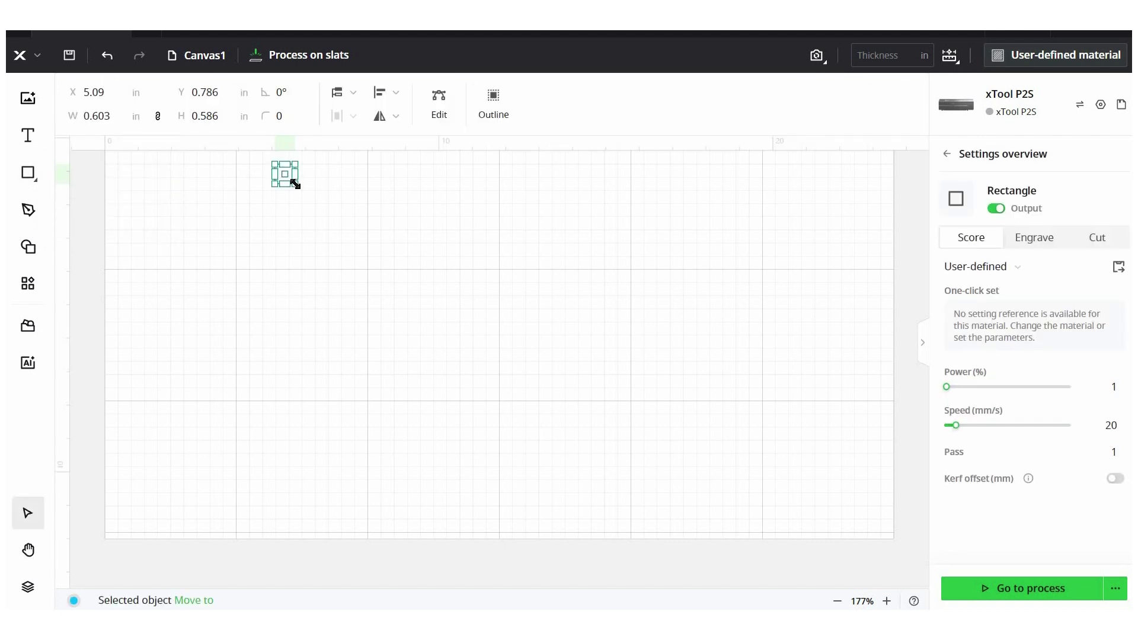
Step: Reselect the square and set its processing mode to Engrave
click(348, 196)
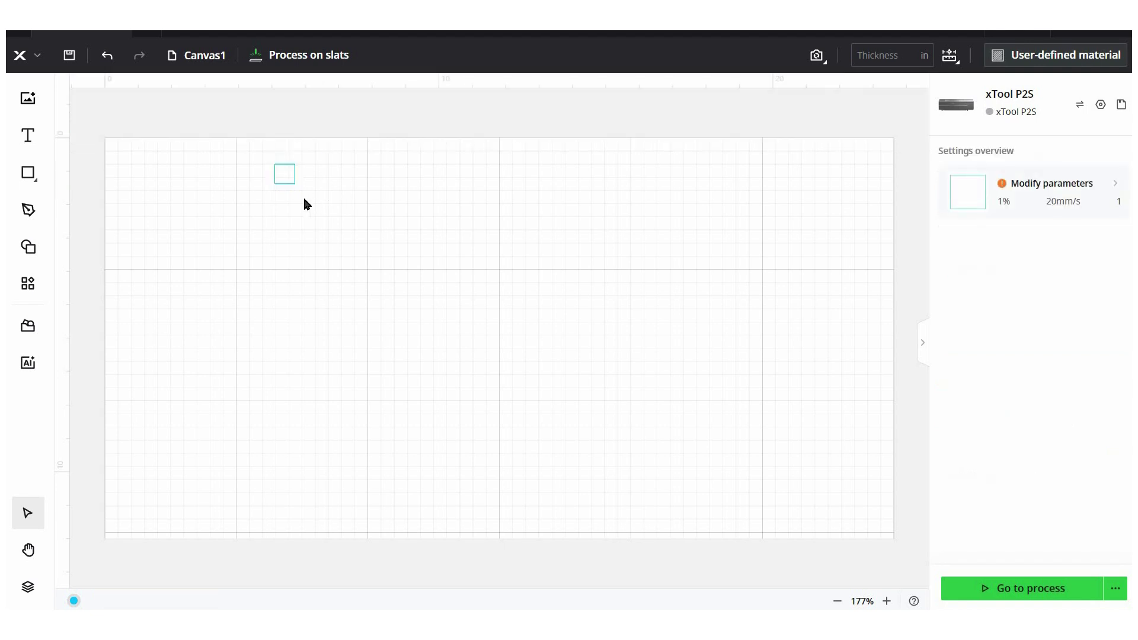
drag(368, 188, 267, 157)
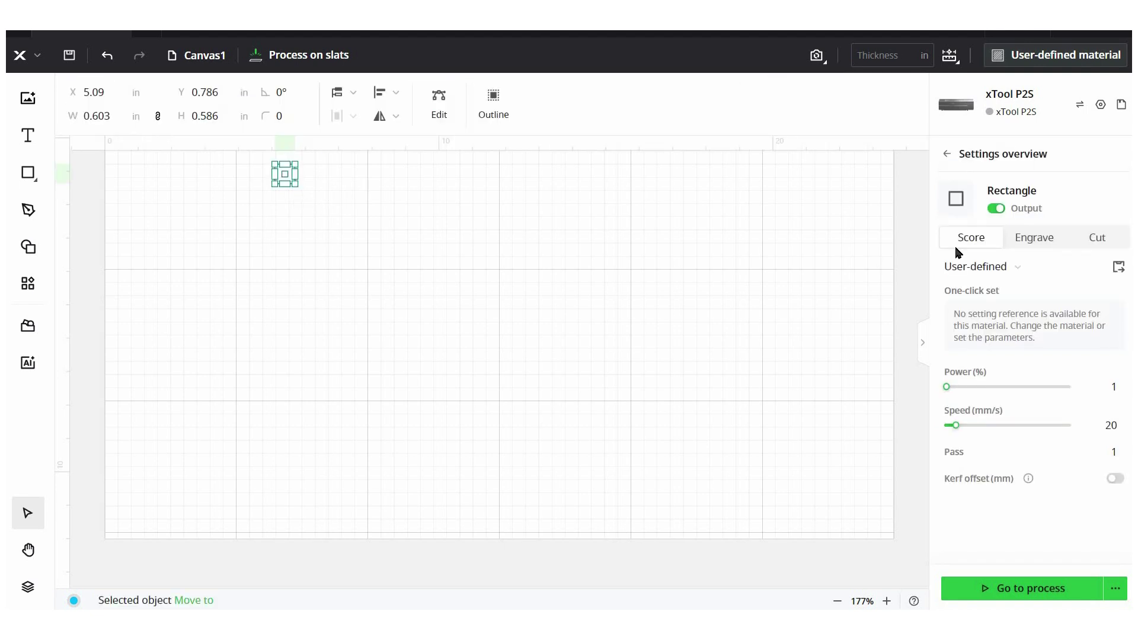
click(1035, 246)
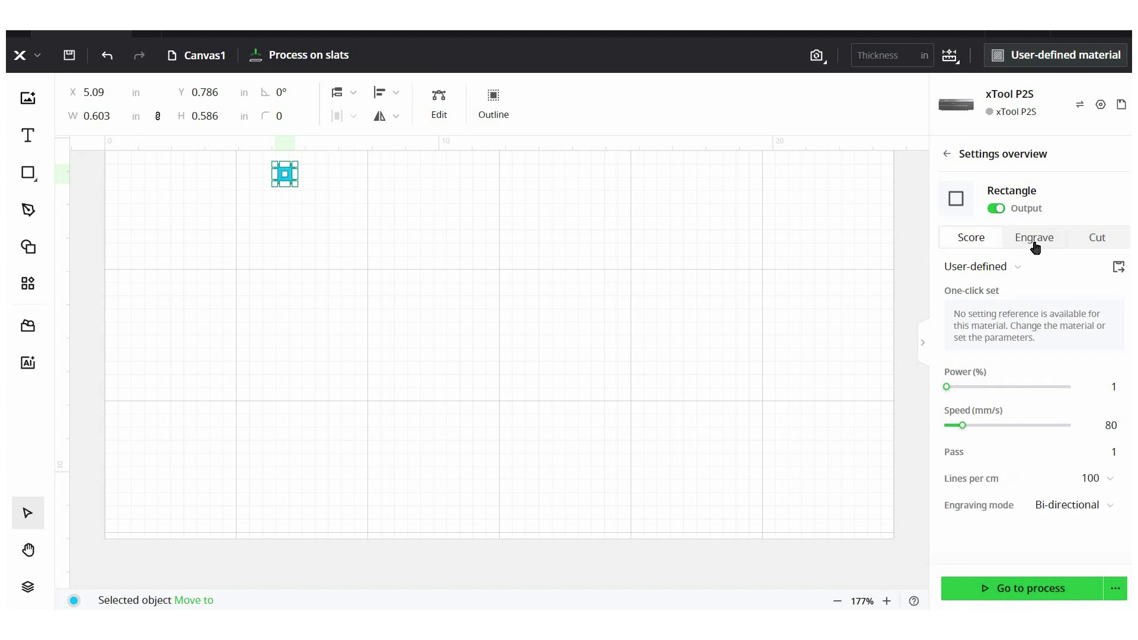
click(1113, 243)
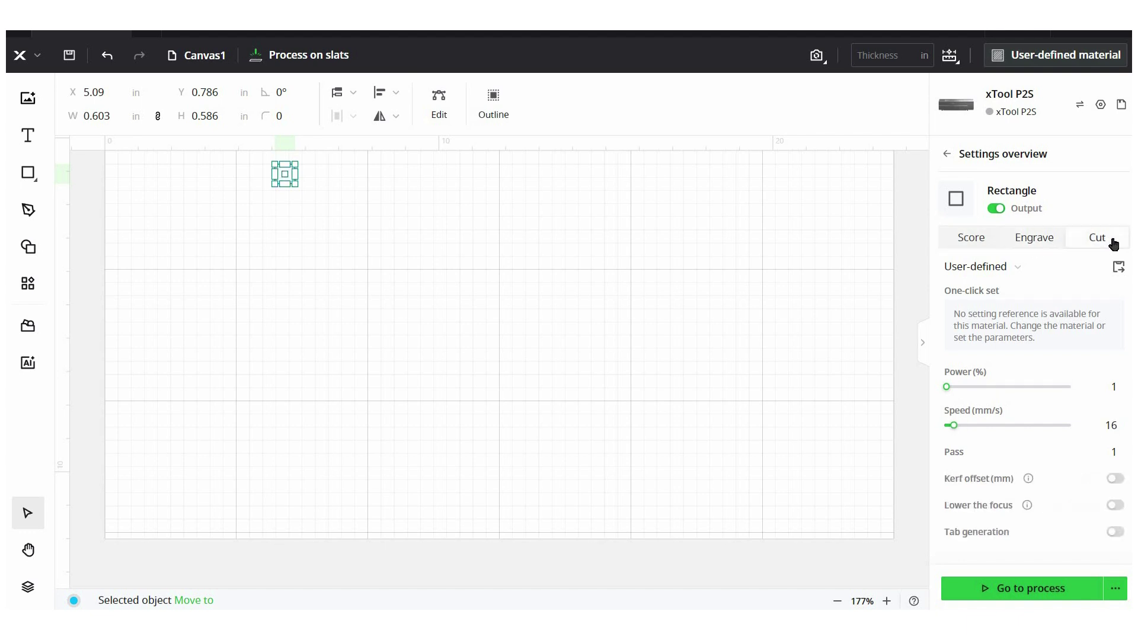
click(1051, 243)
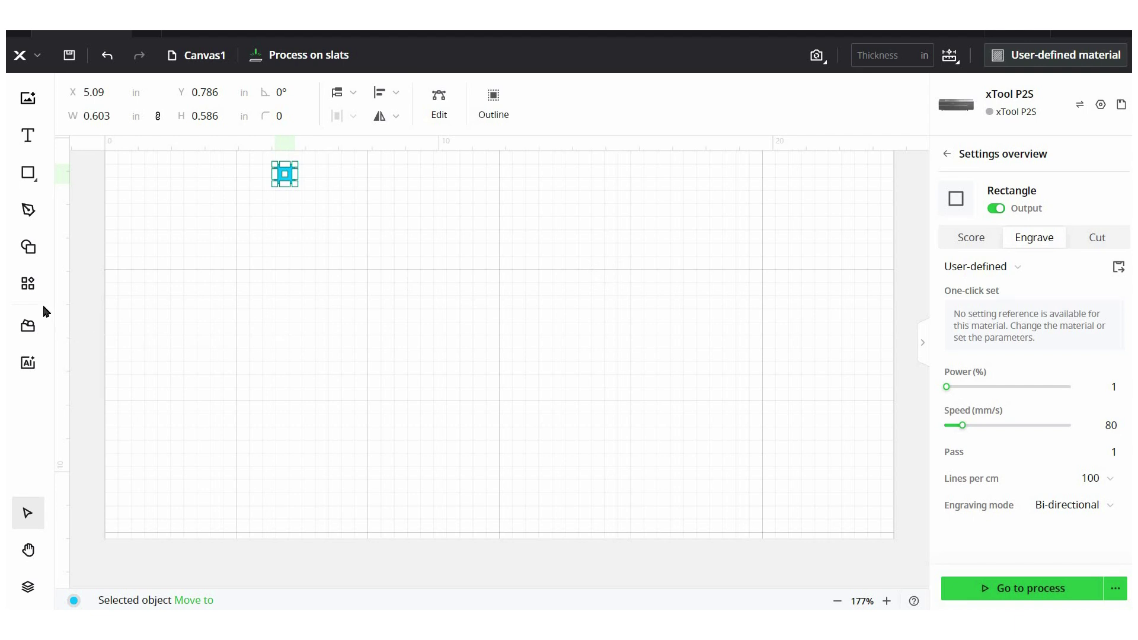
Step: Start a Material test array from Applications with power from 25% max to 5% min
click(32, 290)
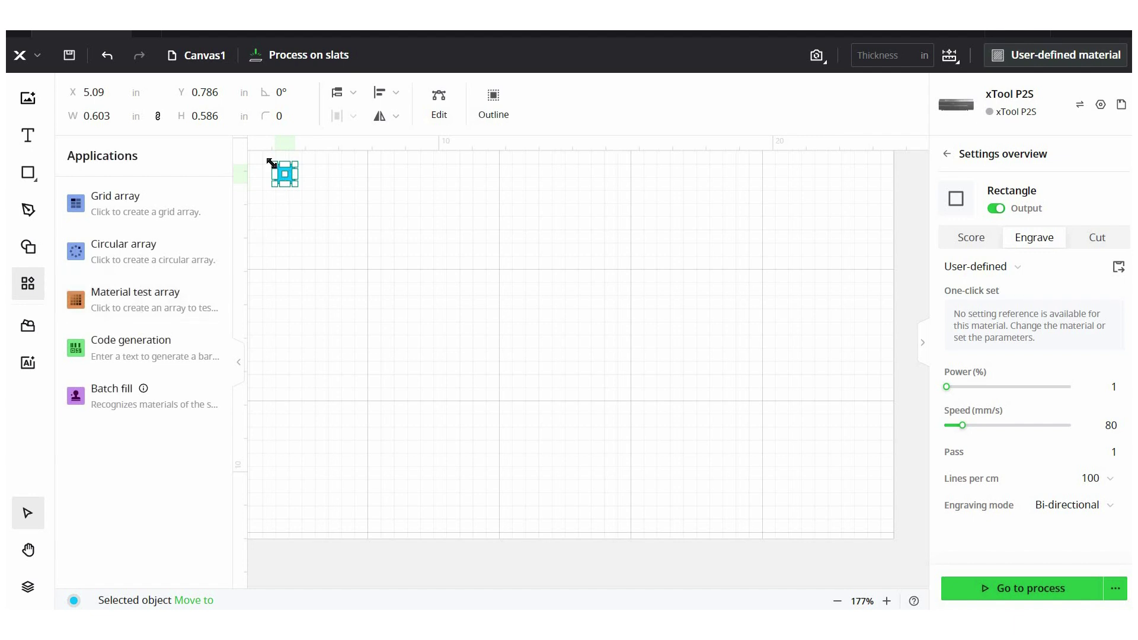
click(157, 300)
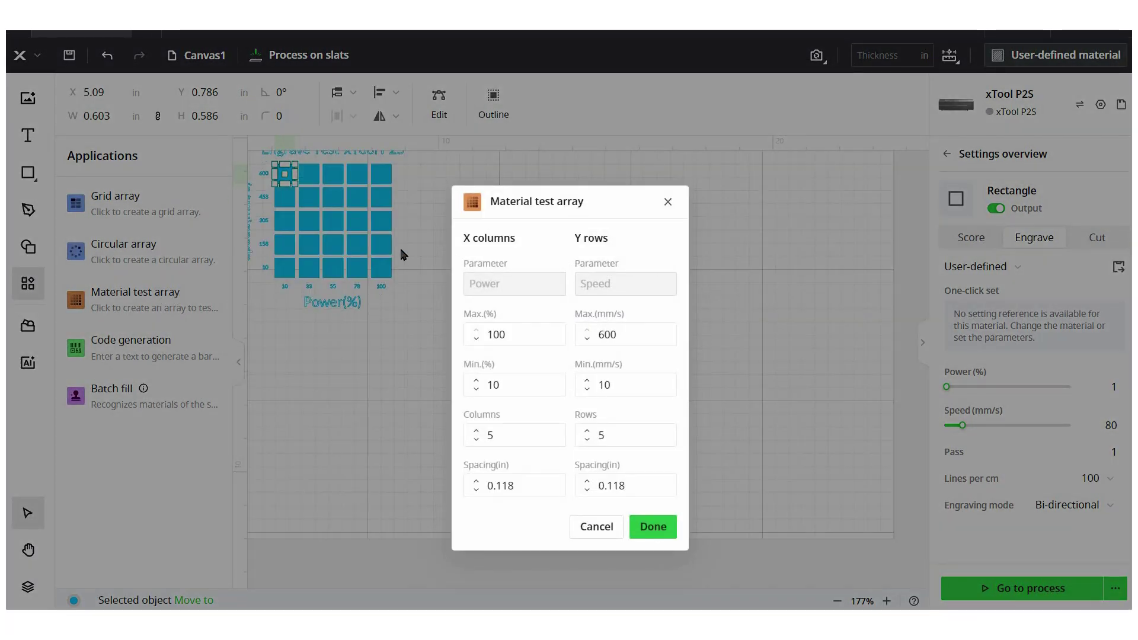
click(560, 326)
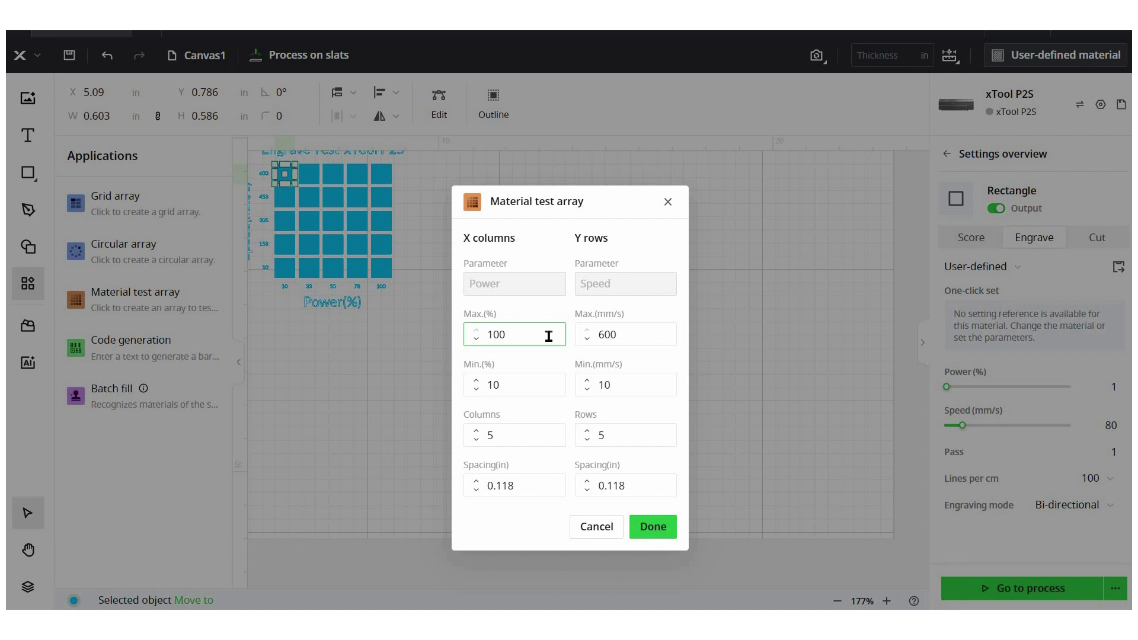
double_click(549, 336)
text(25)
double_click(522, 387)
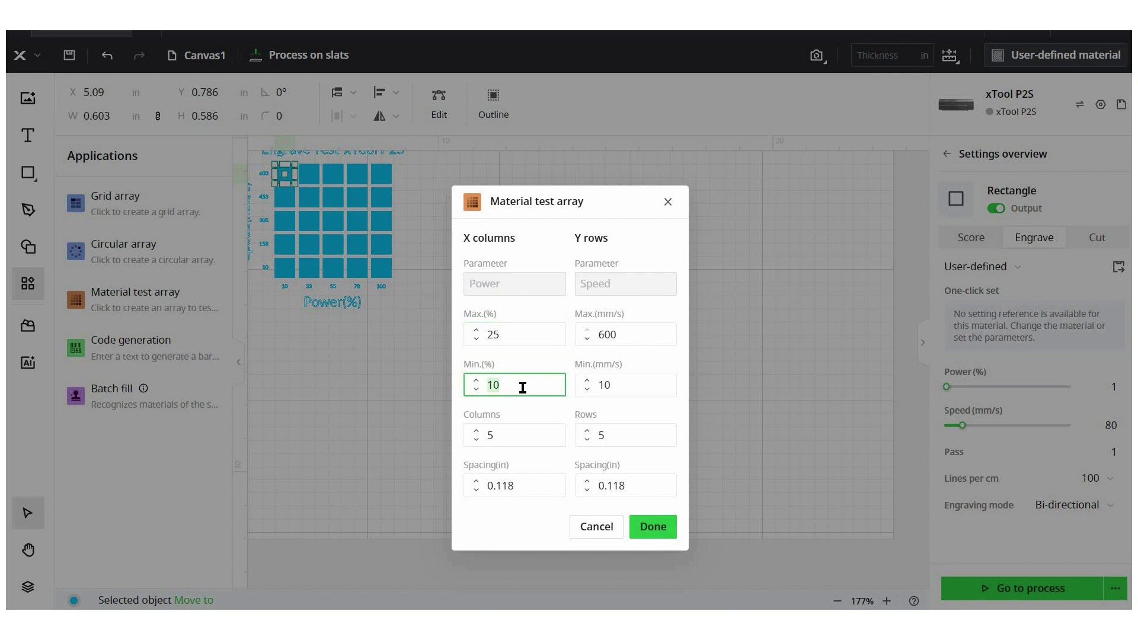
text(5)
Step: Set speed from 400 max to 150 min mm/s, keep the 5×5 grid, and create the array
double_click(640, 340)
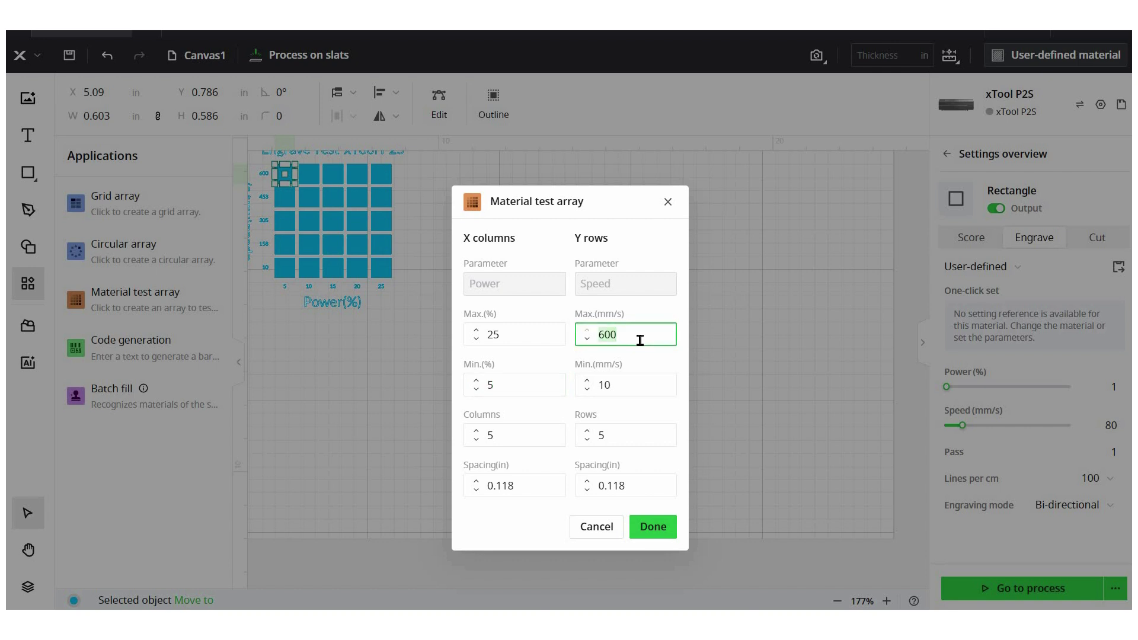
text(400)
double_click(635, 380)
text(150)
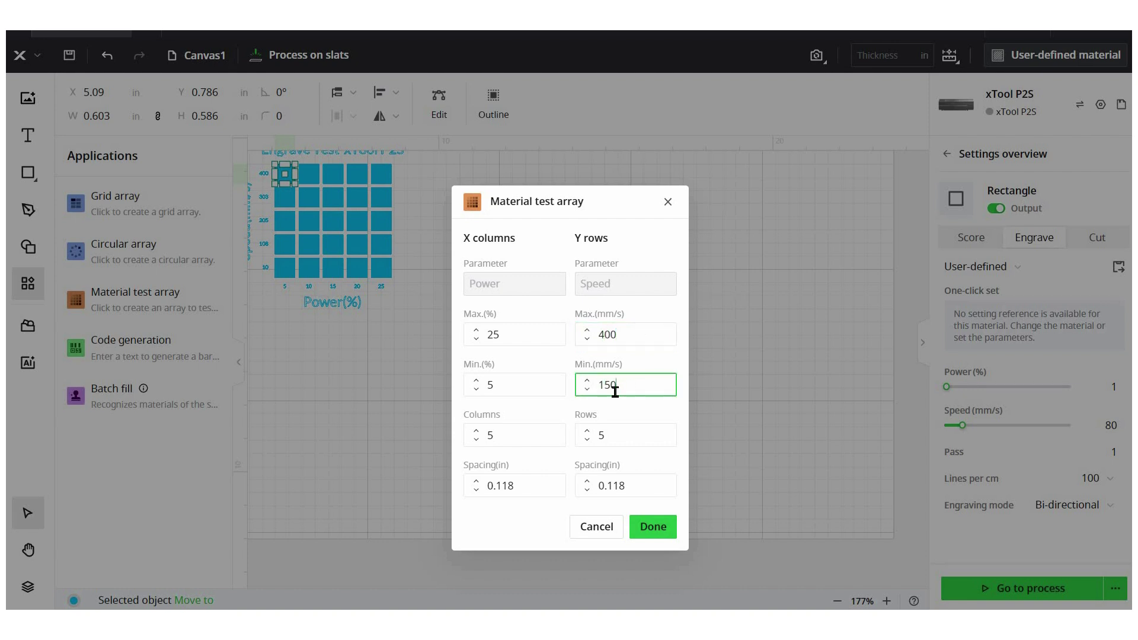
click(636, 449)
click(519, 427)
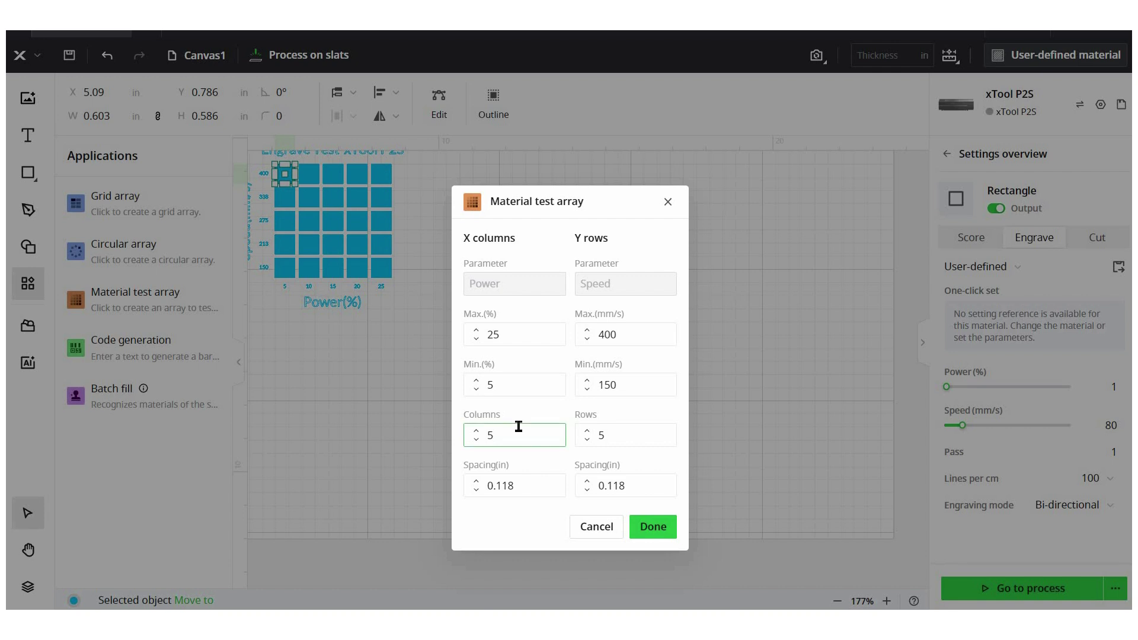
click(656, 436)
click(603, 486)
click(644, 528)
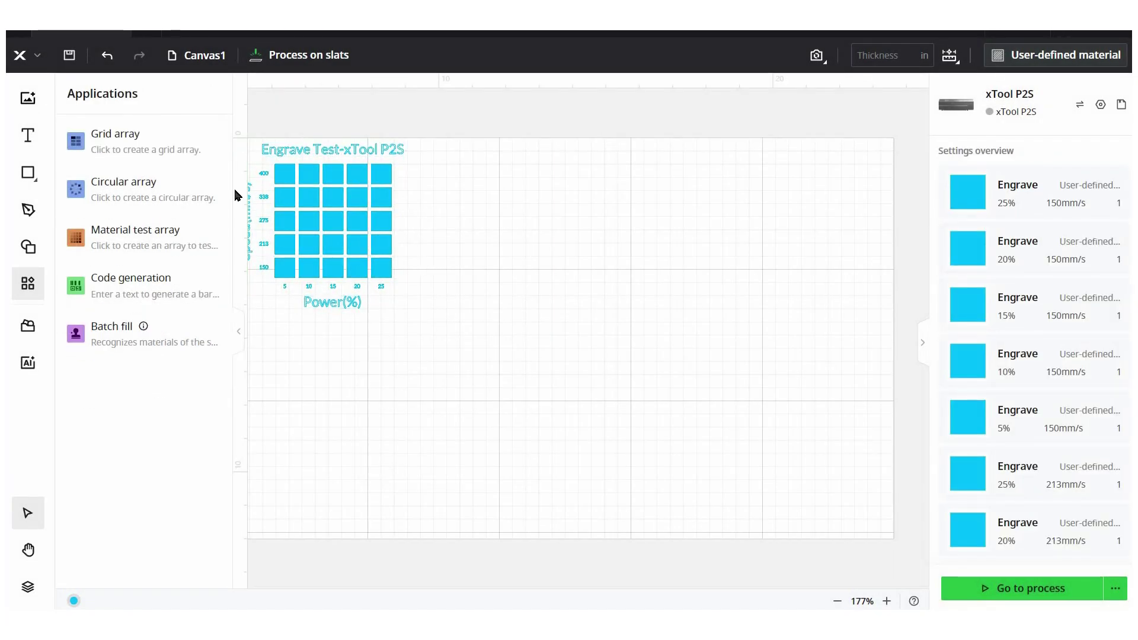
Step: Connect the xTool P2S and load the camera image showing the basswood square
click(264, 286)
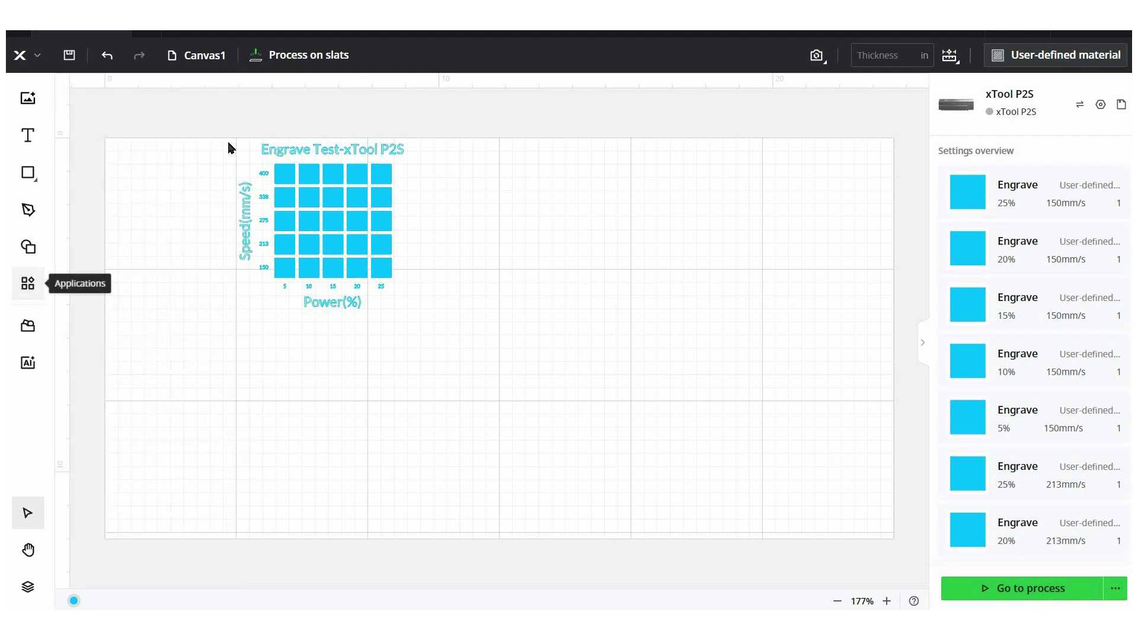
click(361, 265)
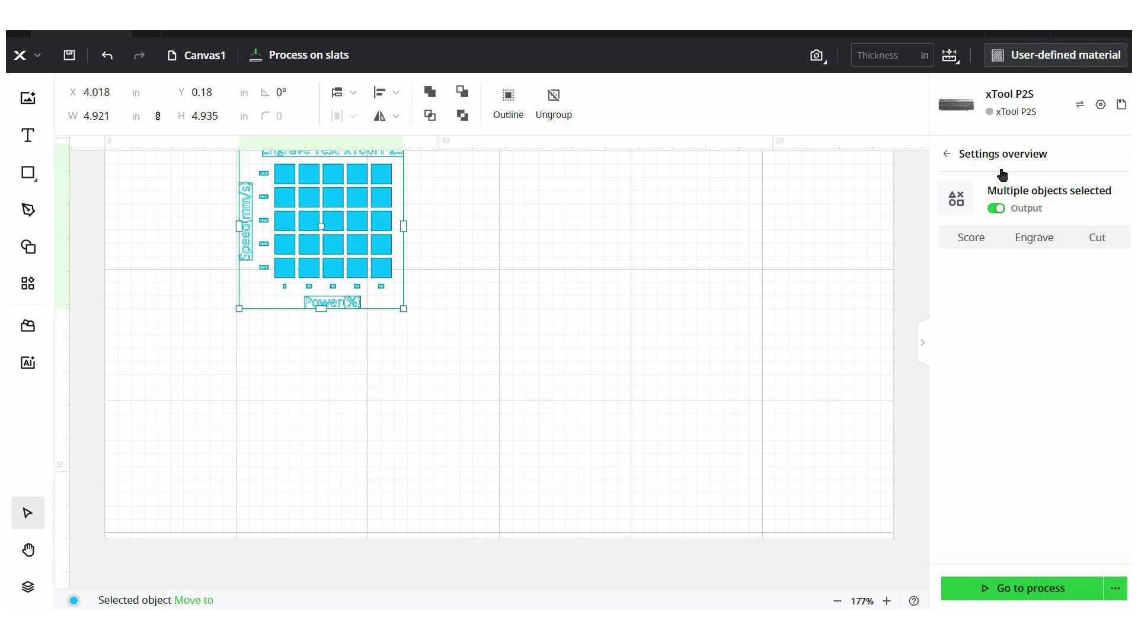
click(1082, 105)
click(563, 266)
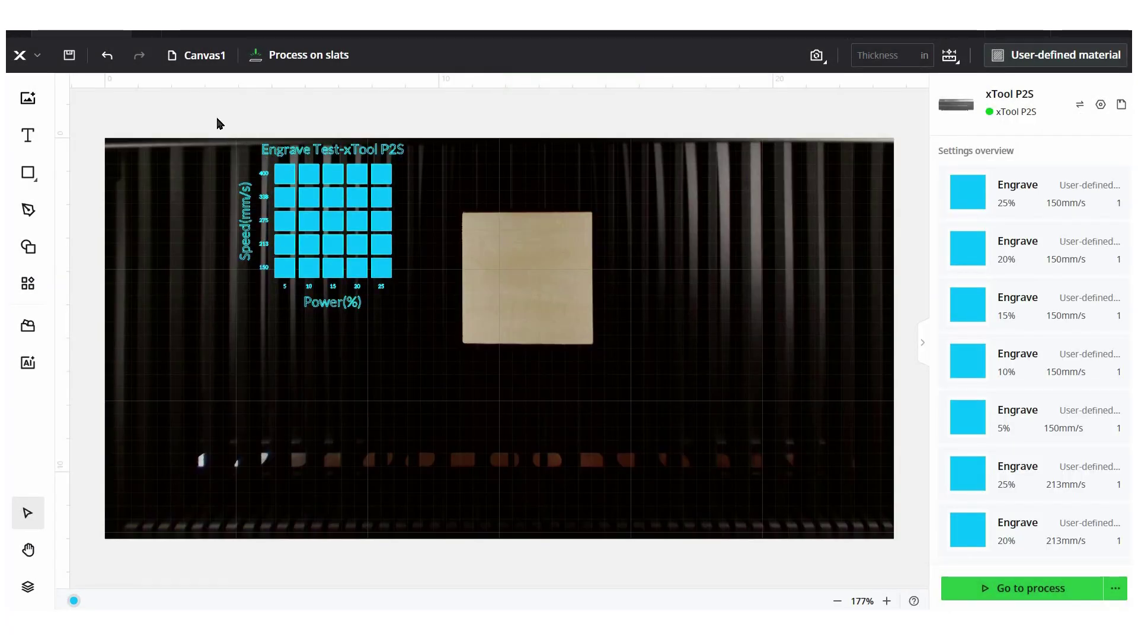
Step: Move the whole 5×5 test array onto the basswood square in the camera view
drag(217, 122, 418, 339)
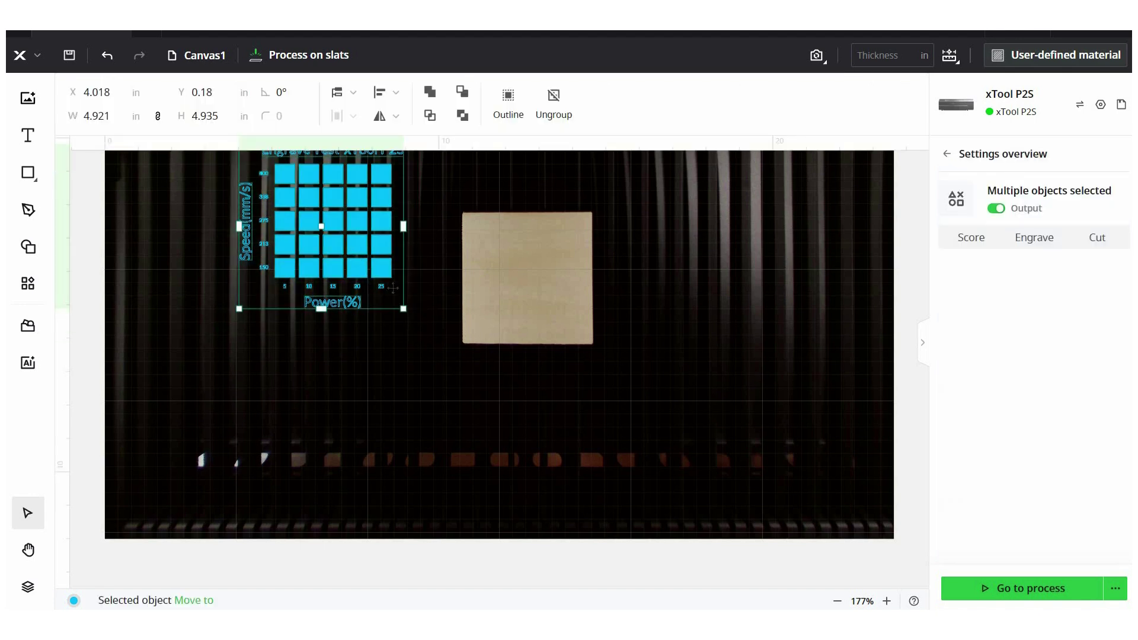
drag(393, 288, 551, 316)
drag(511, 271, 536, 286)
click(643, 383)
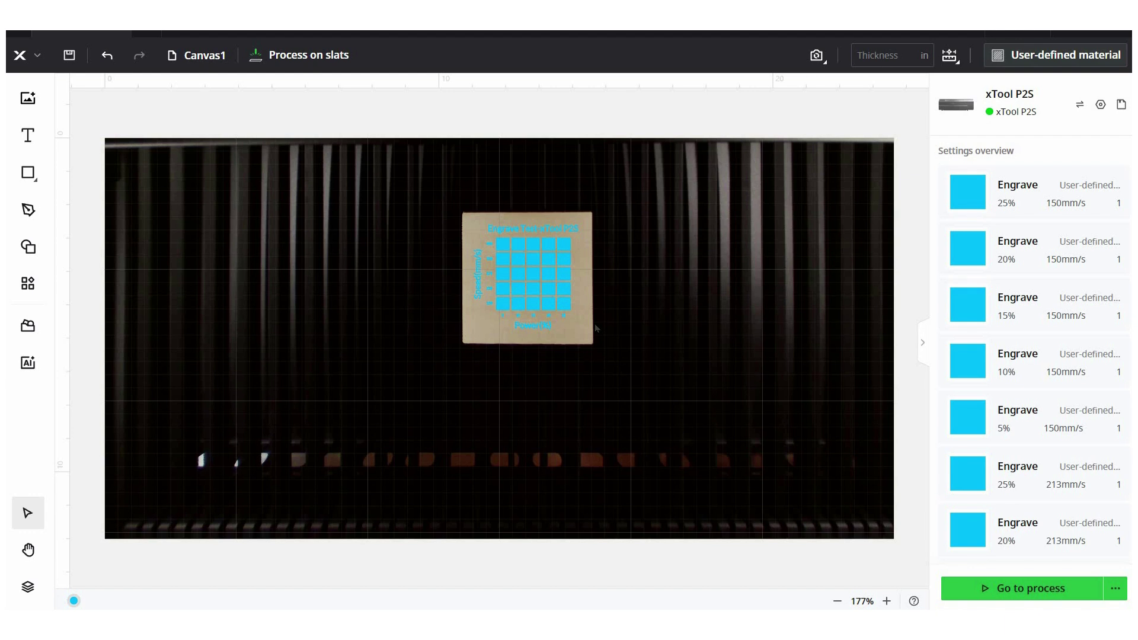
Step: Quick-measure the basswood so its thickness reads 0.072 in
click(956, 60)
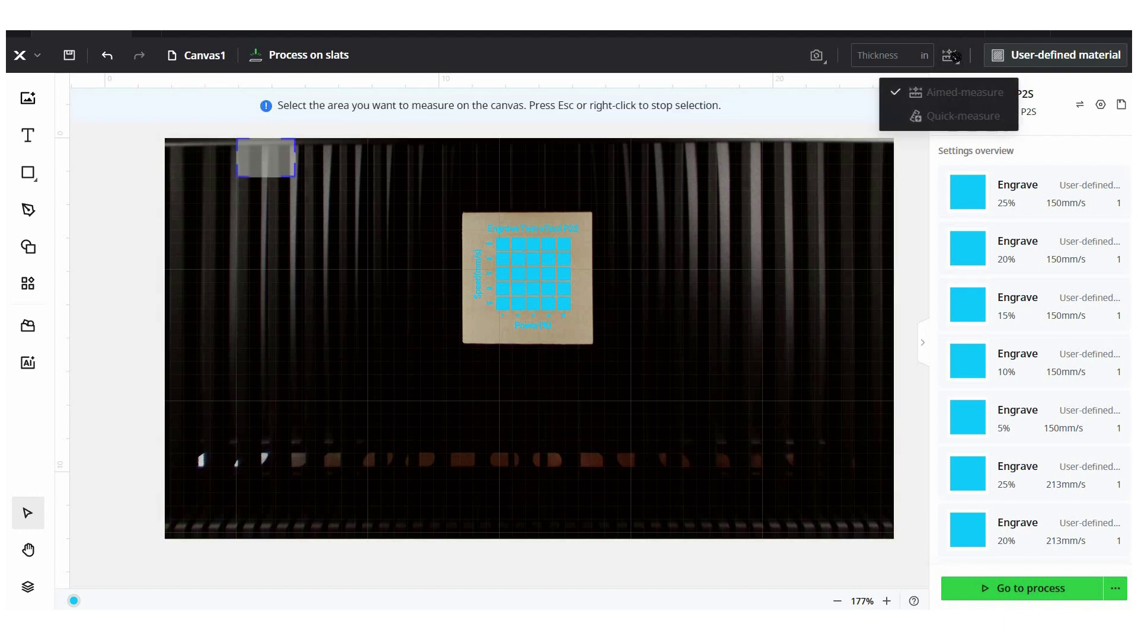
click(961, 116)
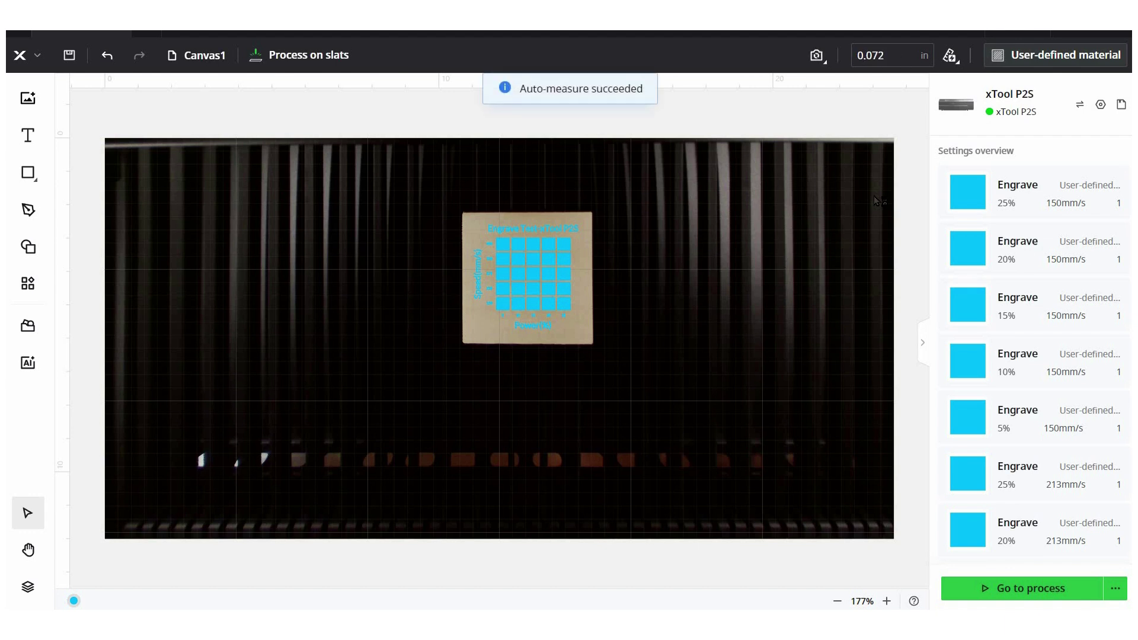